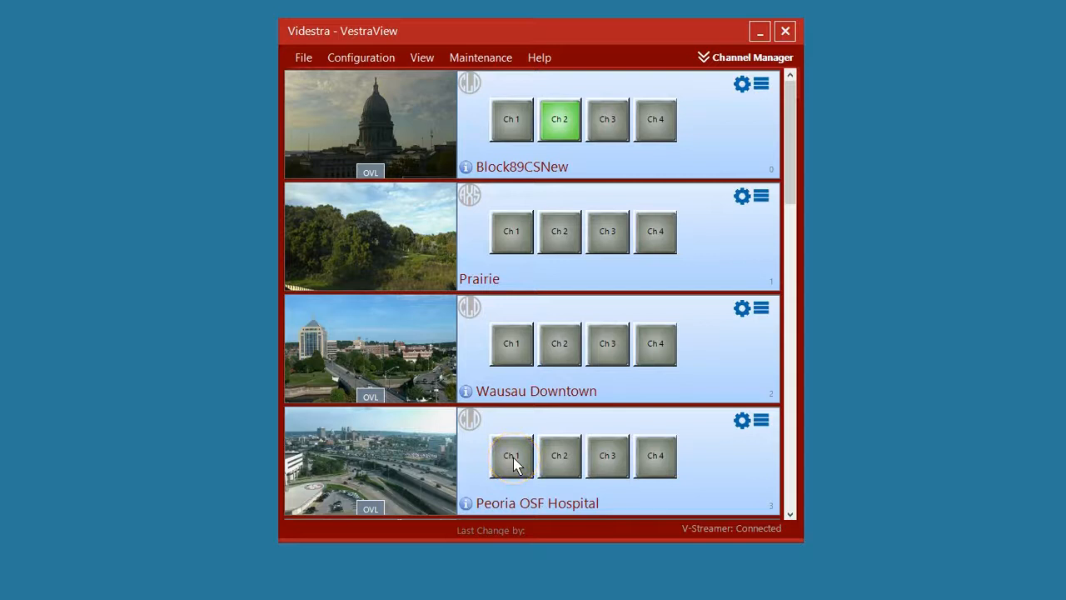
Create a new DOT panel with the use of credentials turned off
left_click(605, 374)
left_click(359, 58)
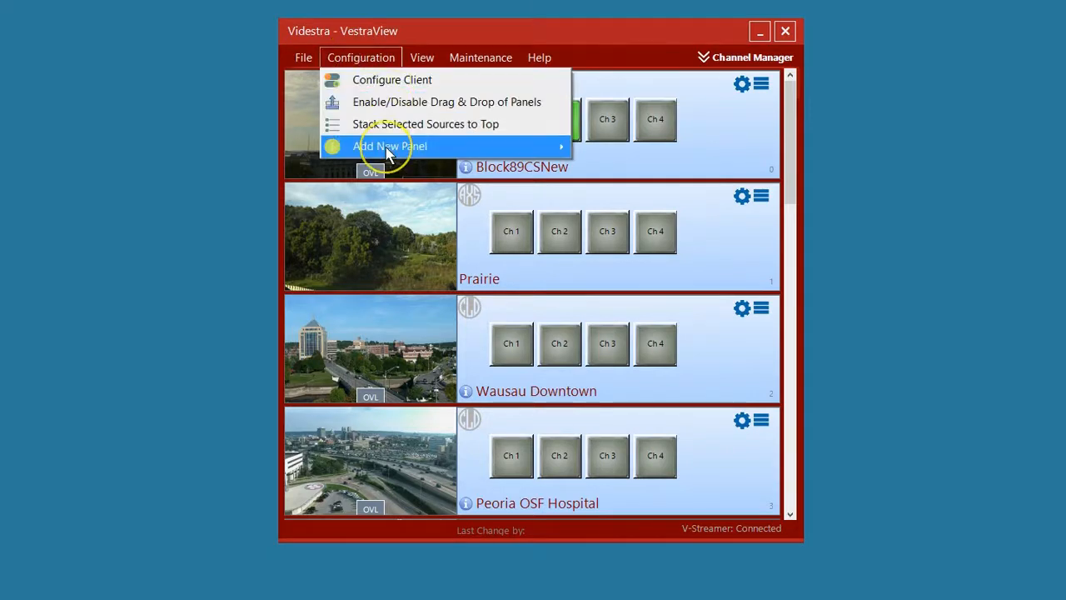
mouse_move(388, 149)
left_click(593, 150)
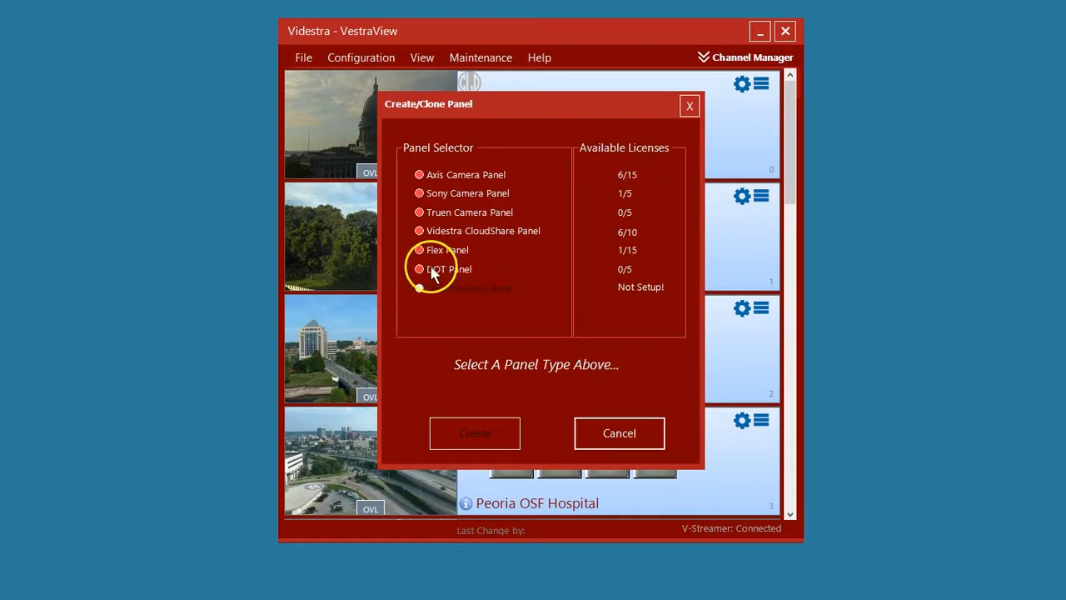
left_click(426, 269)
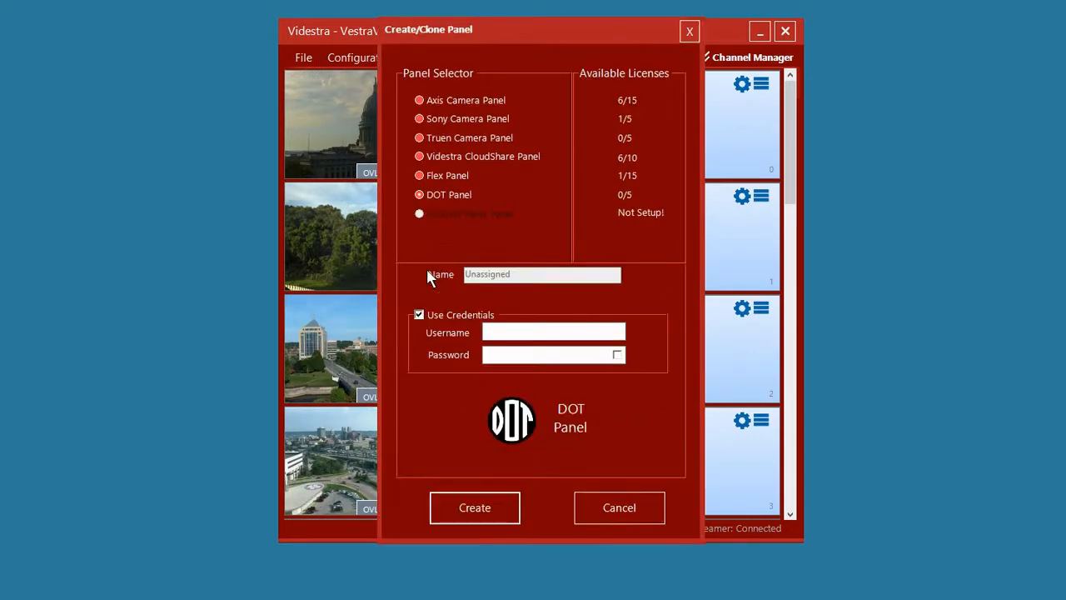
left_click(493, 274)
left_click(438, 319)
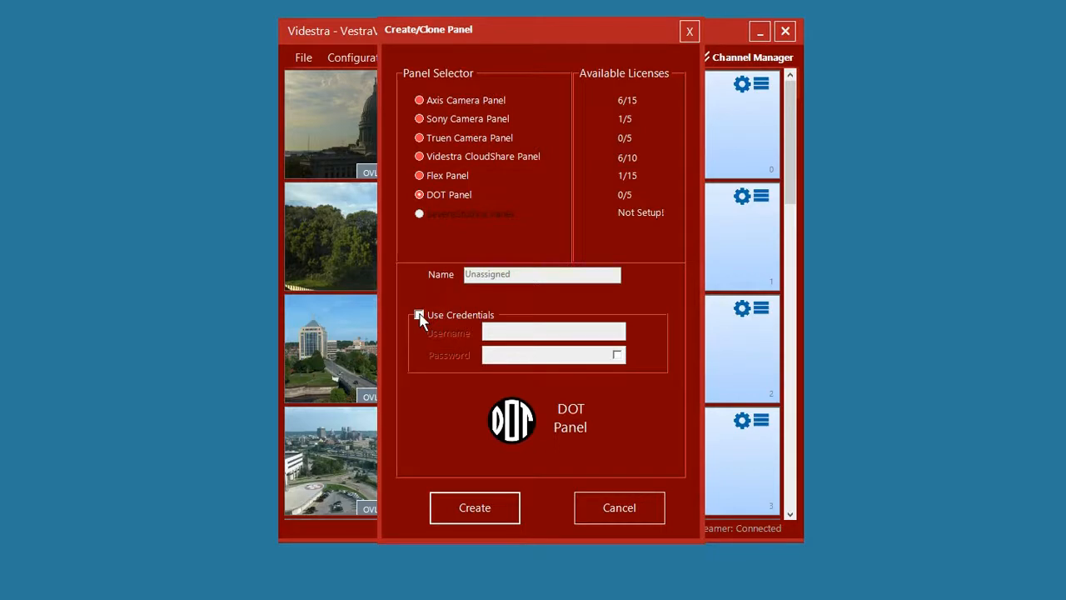
left_click(476, 509)
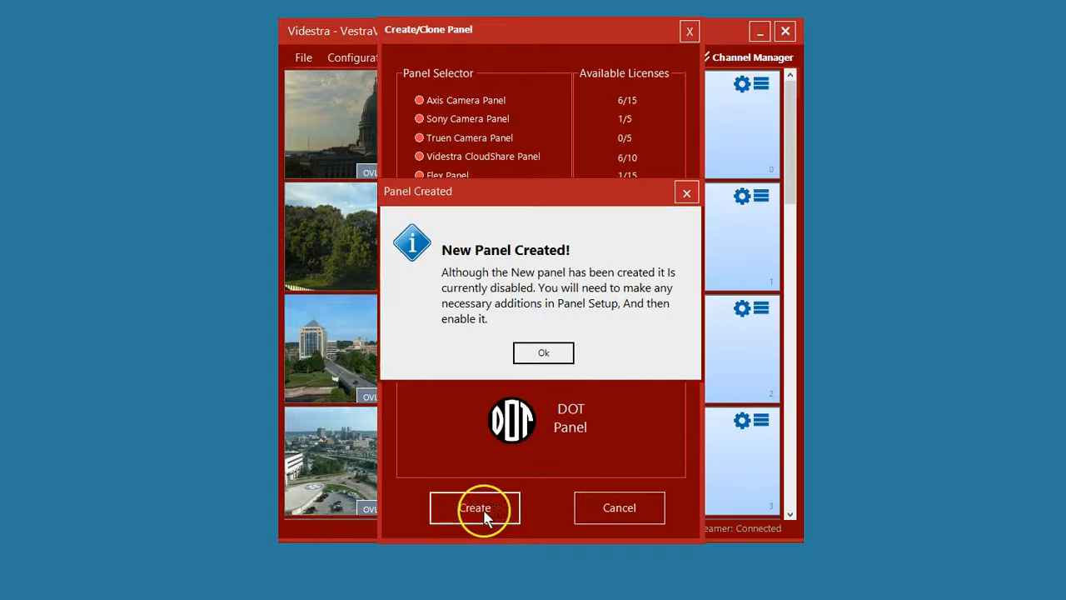
left_click(542, 355)
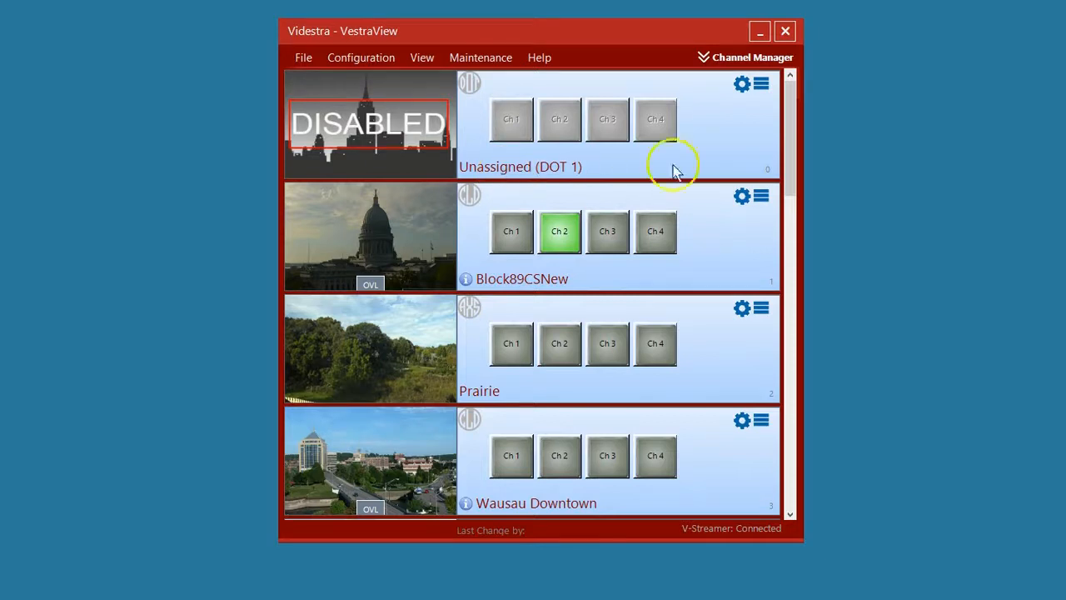
Open the DOT Selector for the disabled Unassigned (DOT 1) panel
left_click(763, 87)
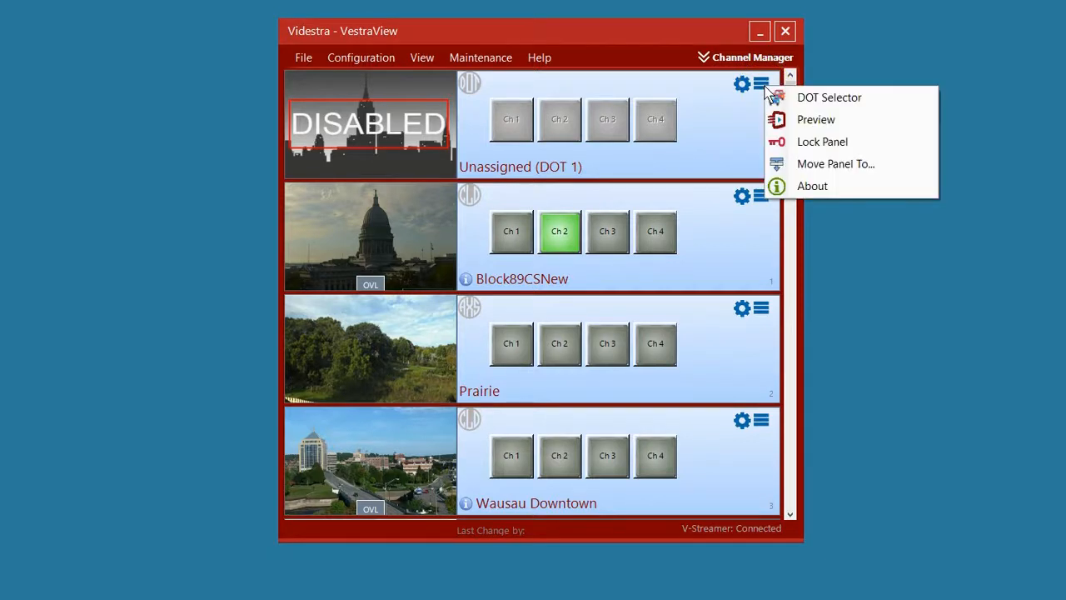
left_click(827, 100)
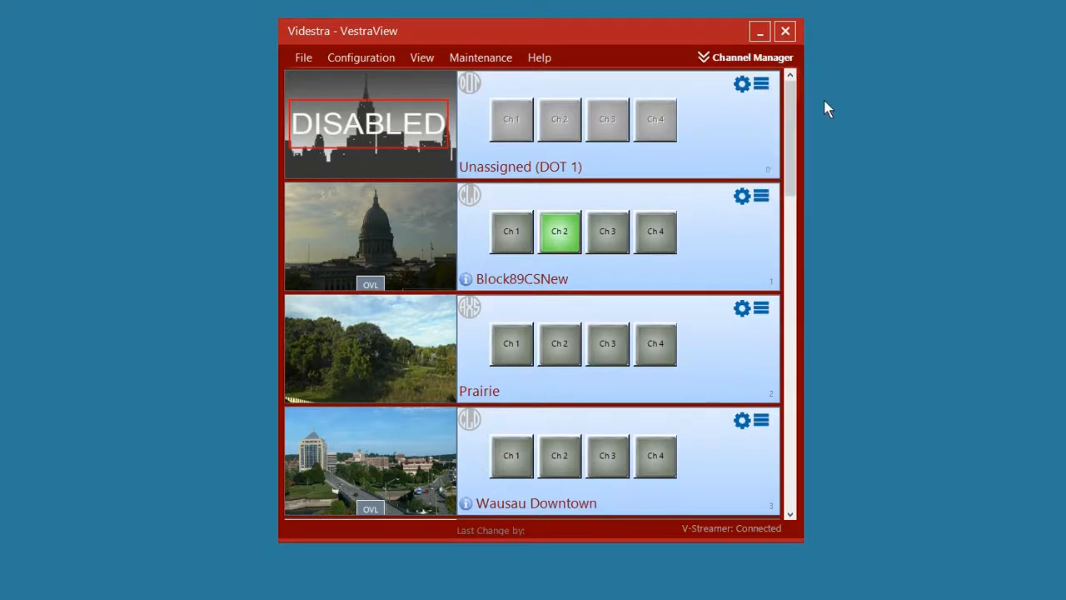
left_click_drag(434, 131, 626, 42)
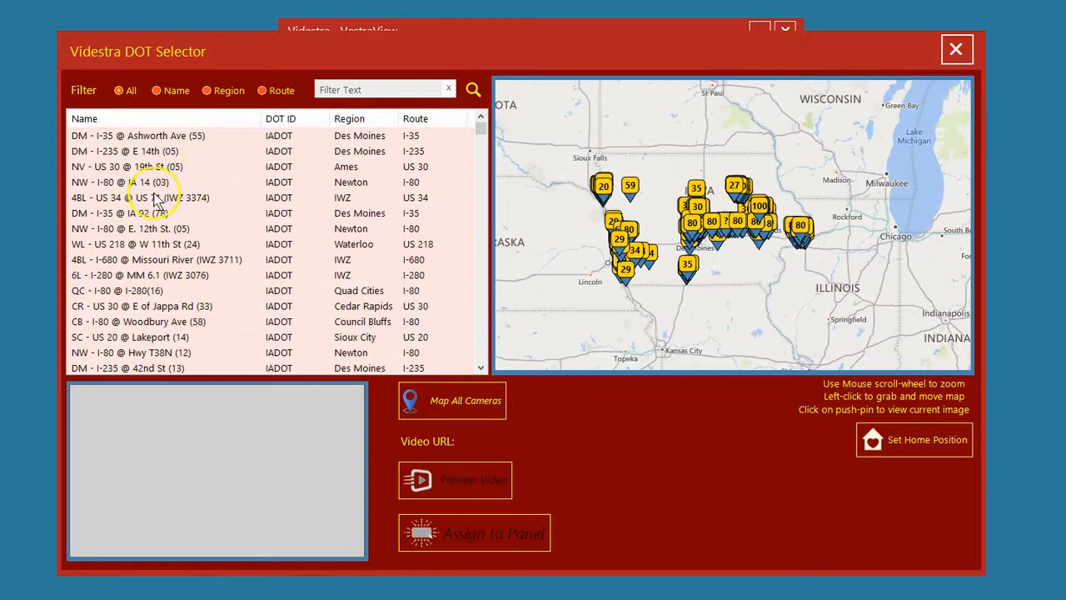
Browse the IADOT camera list and map, and view the current image of the DM - I-35/80 @ Merle Hay (22) camera
scroll(167, 237, "down", 20)
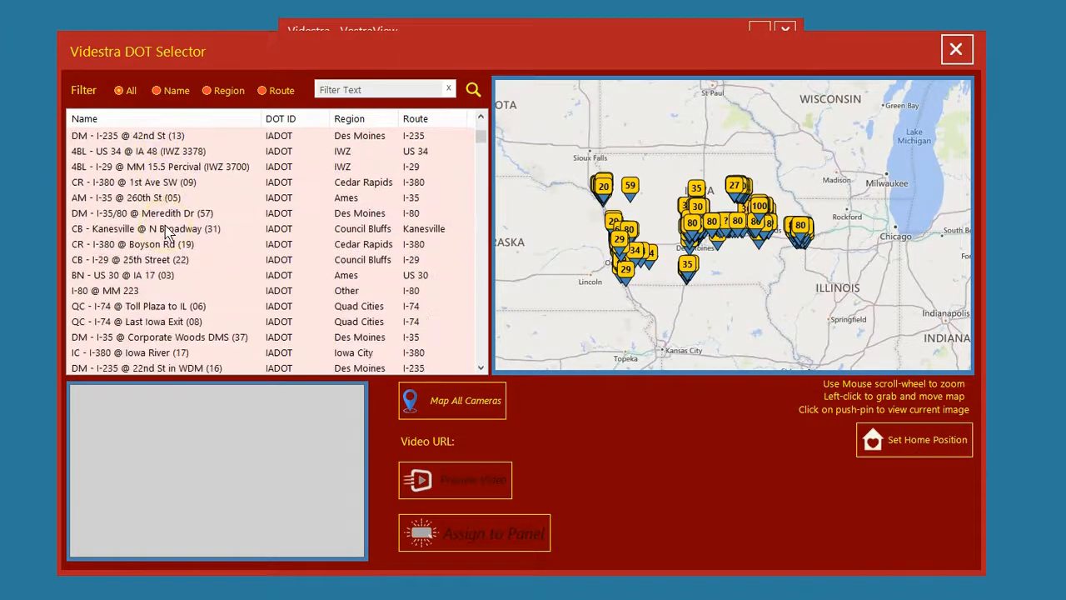
scroll(166, 237, "down", 20)
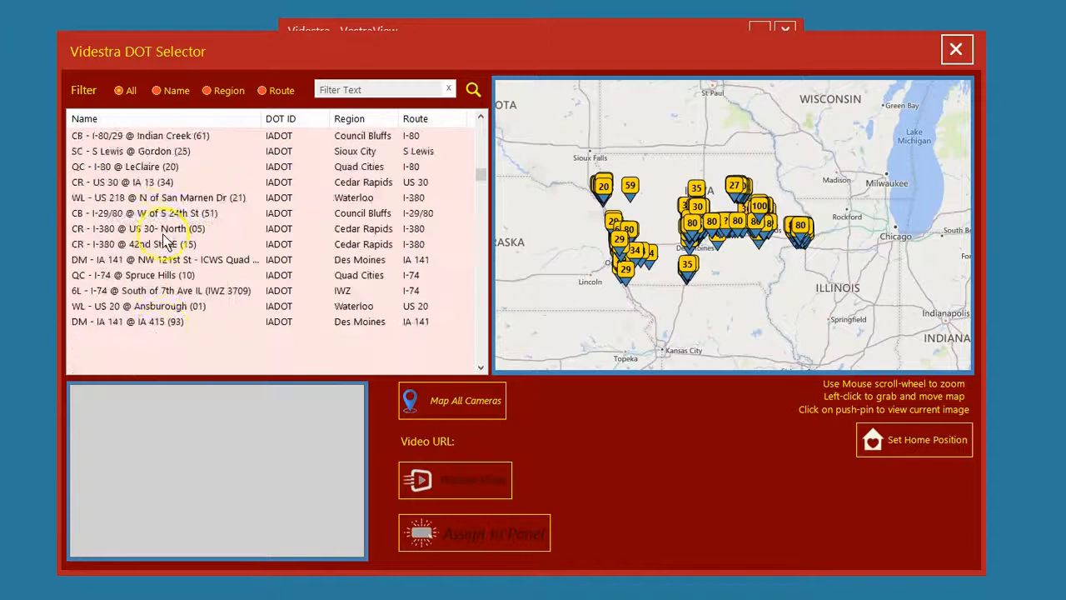
scroll(154, 237, "up", 10)
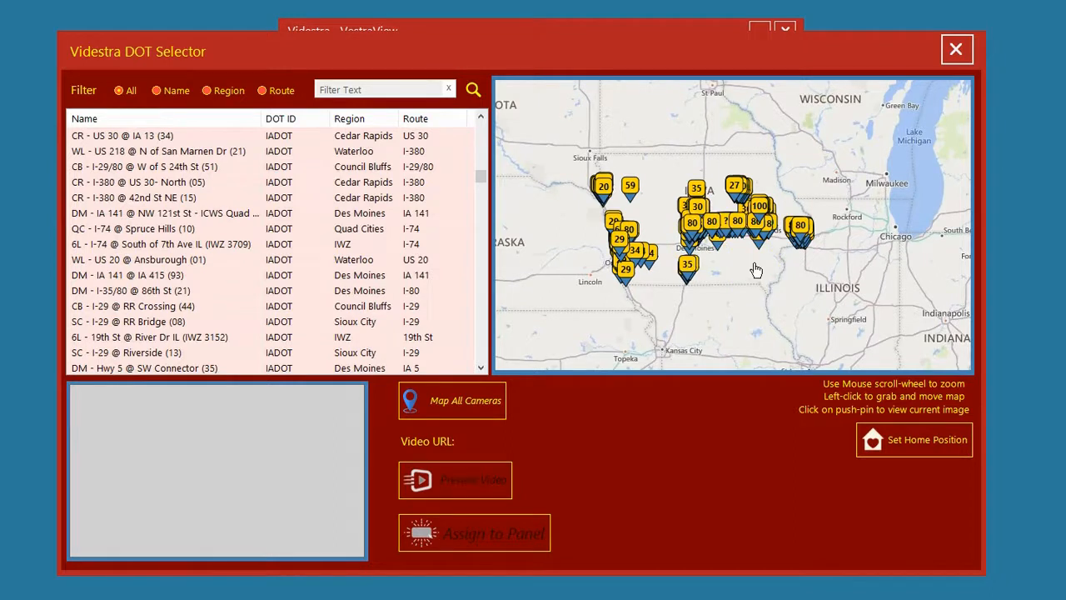
scroll(745, 290, "up", 5)
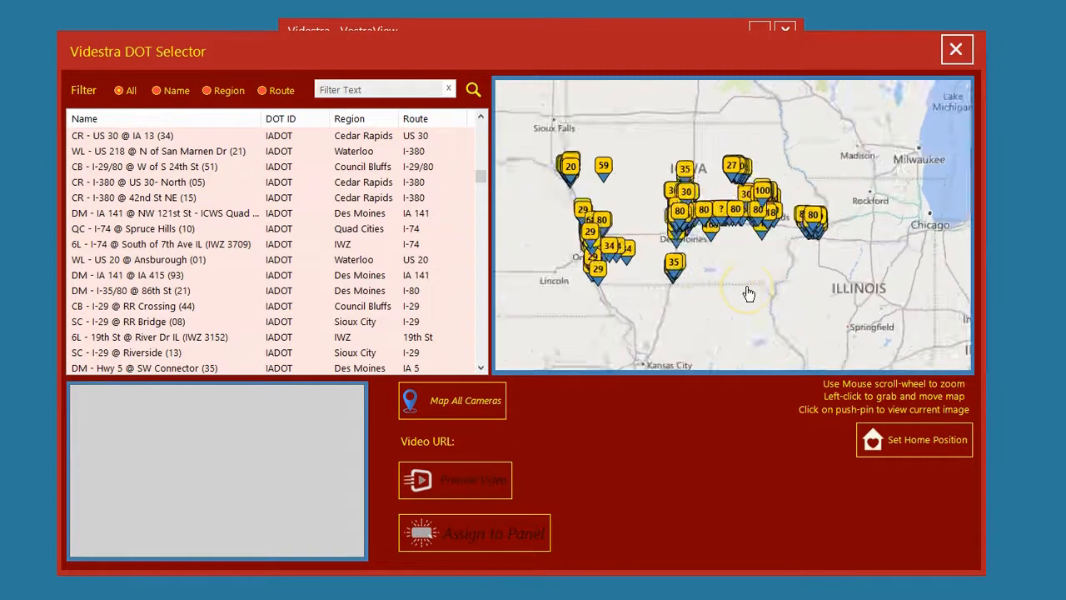
left_click_drag(622, 182, 620, 319)
scroll(608, 261, "down", 2)
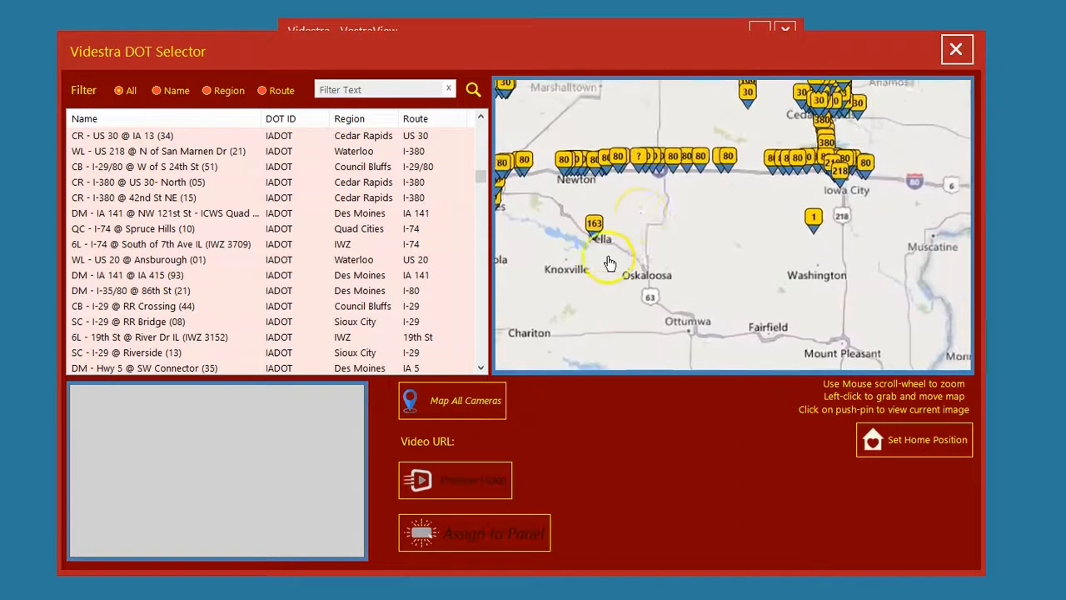
left_click_drag(652, 211, 725, 256)
left_click_drag(596, 250, 686, 254)
scroll(633, 241, "up", 2)
scroll(614, 231, "up", 1)
scroll(613, 231, "down", 4)
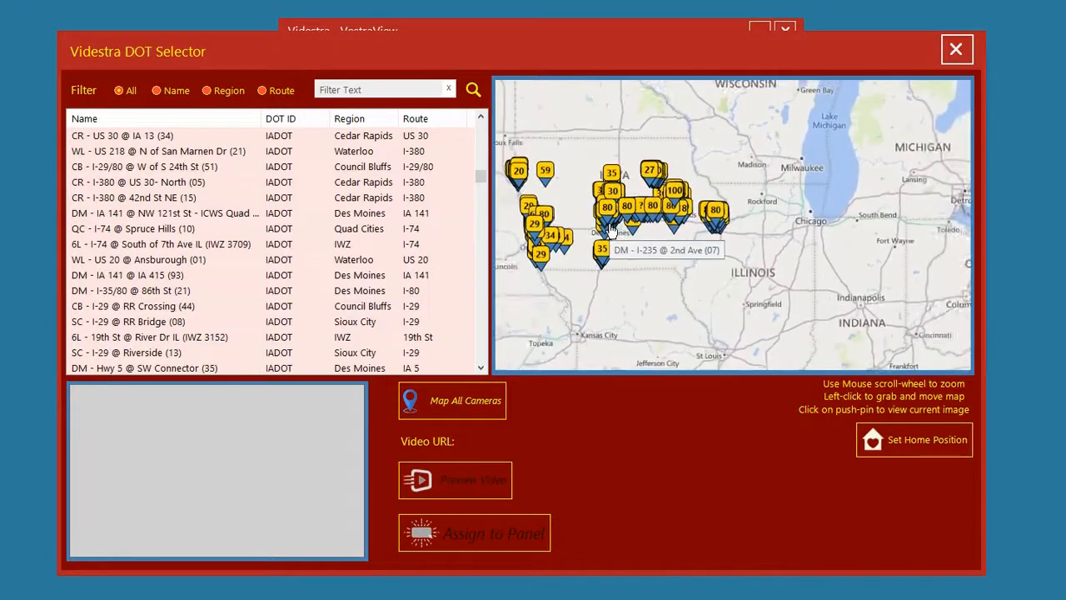
left_click(636, 237)
Locate the Sioux City cameras on the map and pick the SC - I-29 @ South of Riverside (12) camera
mouse_move(663, 272)
left_mouse_down()
mouse_move(692, 285)
mouse_move(786, 287)
left_mouse_up()
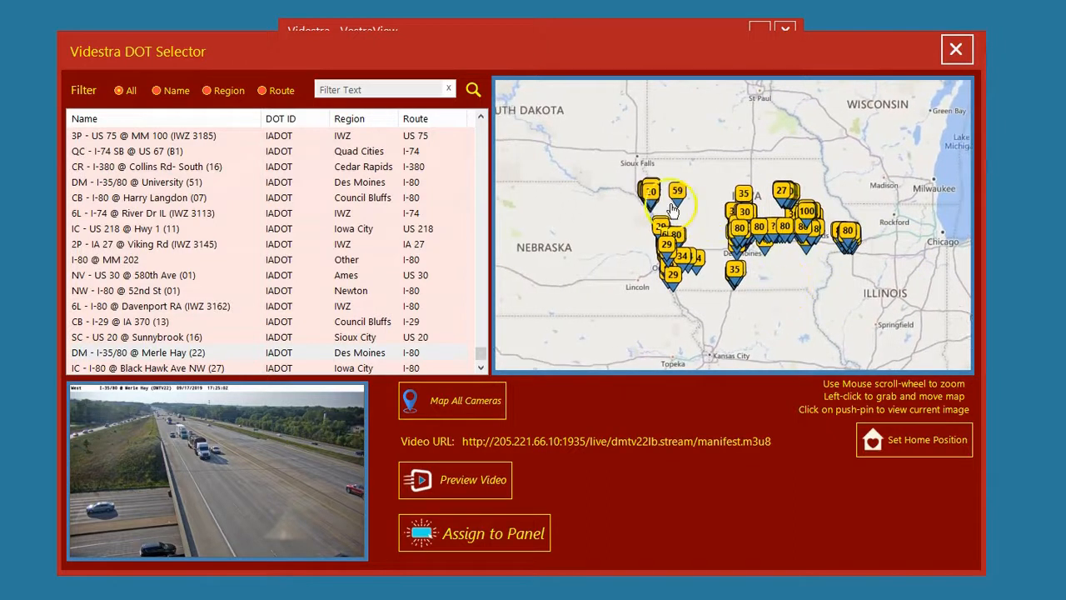
scroll(672, 210, "up", 1)
scroll(662, 210, "up", 2)
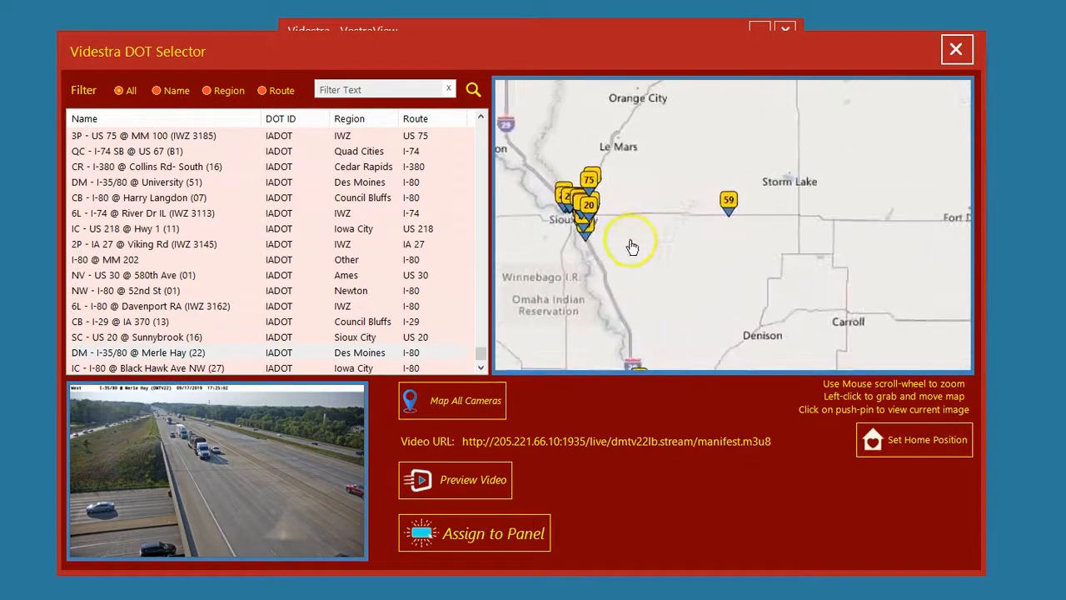
left_click_drag(630, 245, 730, 245)
scroll(637, 248, "up", 3)
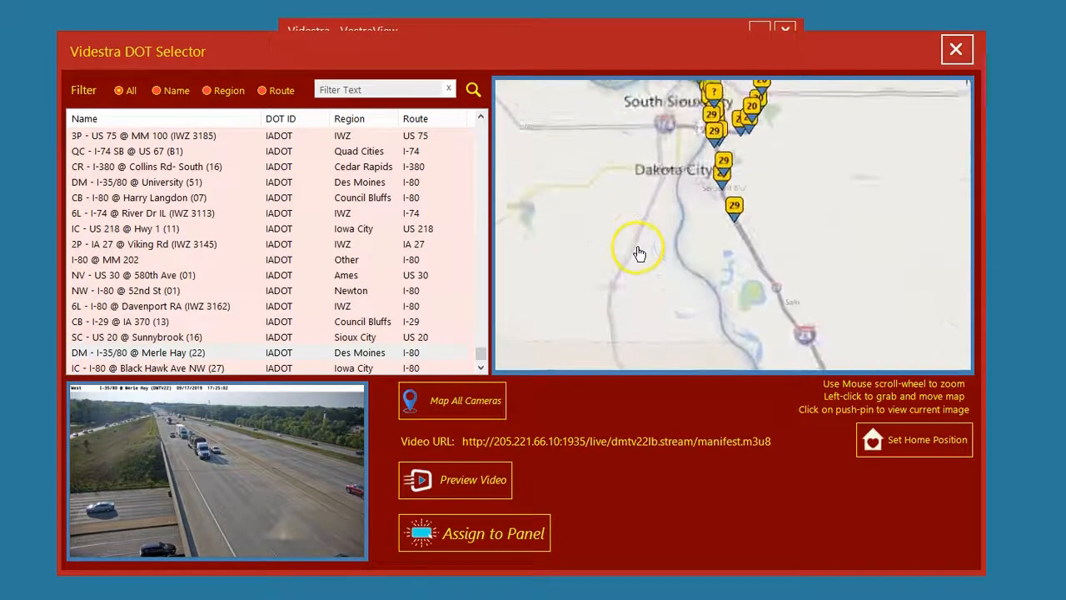
left_click_drag(626, 163, 635, 269)
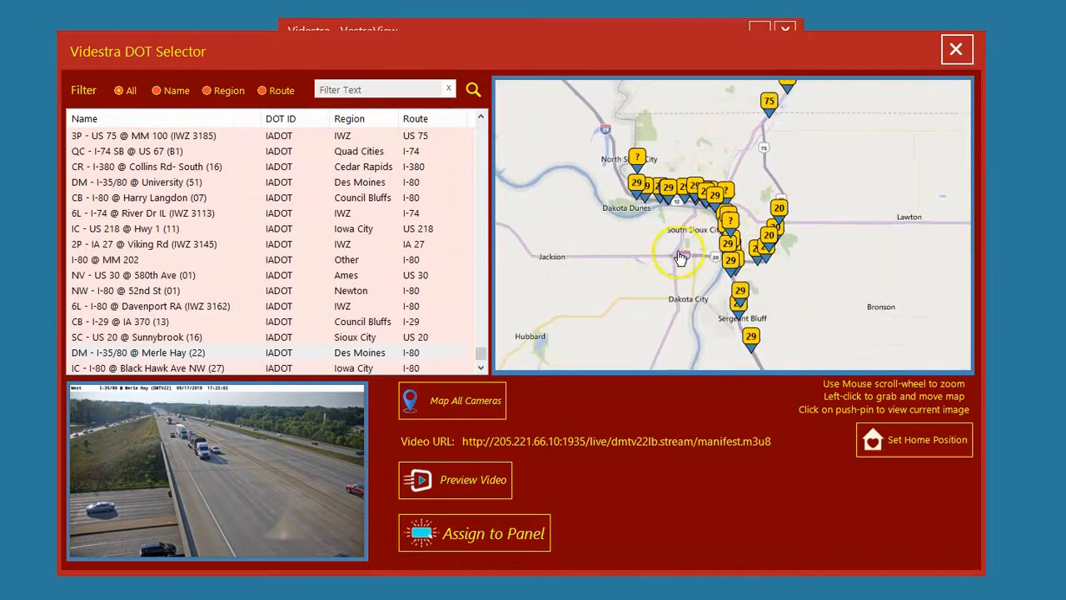
scroll(671, 257, "up", 1)
left_click_drag(588, 209, 607, 290)
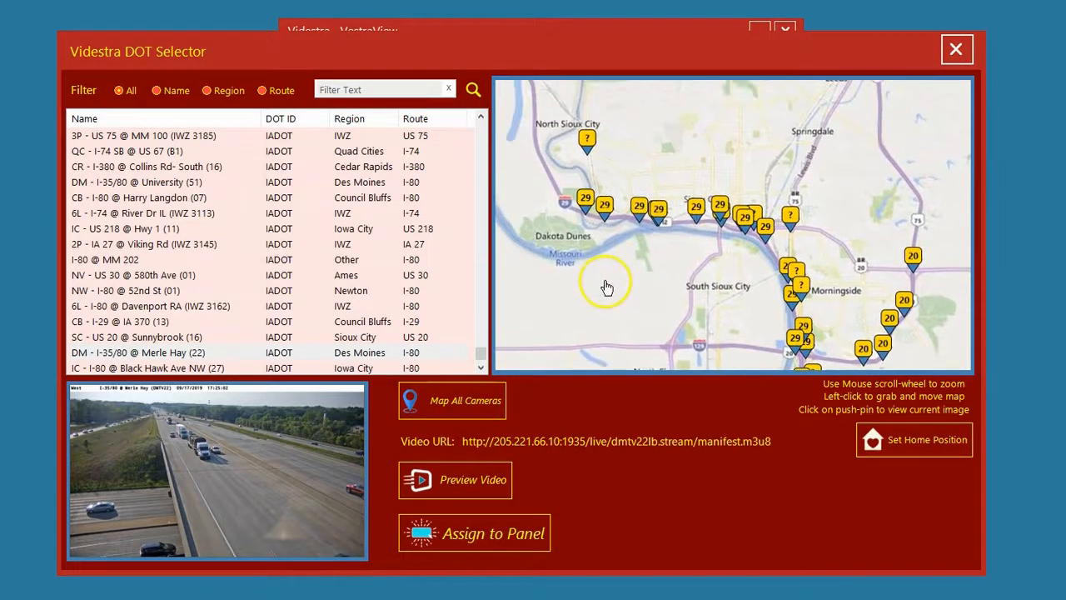
left_click(657, 212)
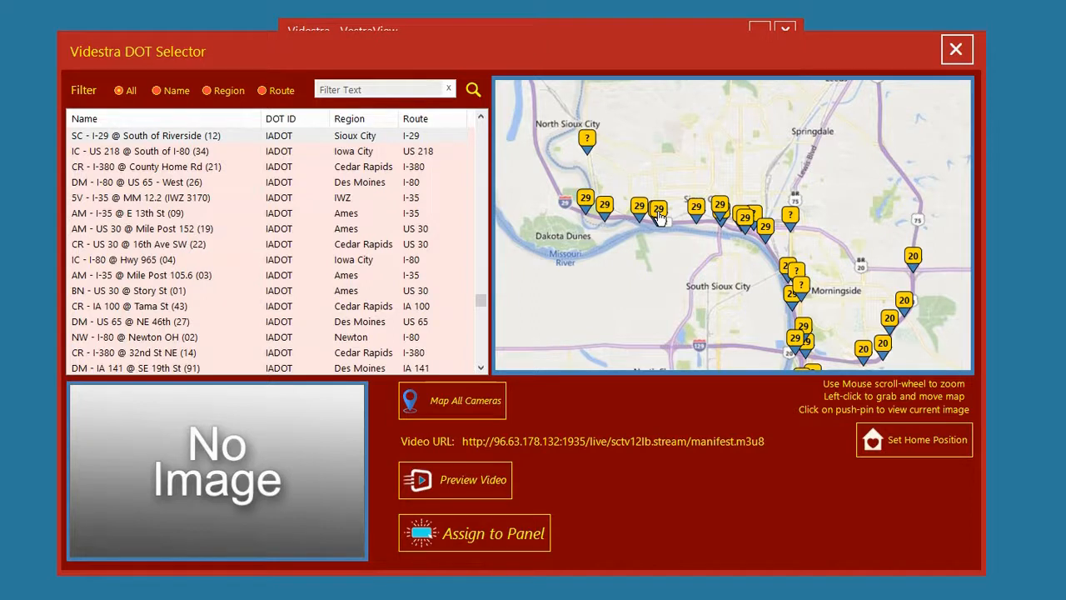
View the current images of the SC - I-29 @ Riverside (13) and SC - I-29 @ IA-SD border (30) cameras from the map
left_click(605, 208)
left_click(596, 264)
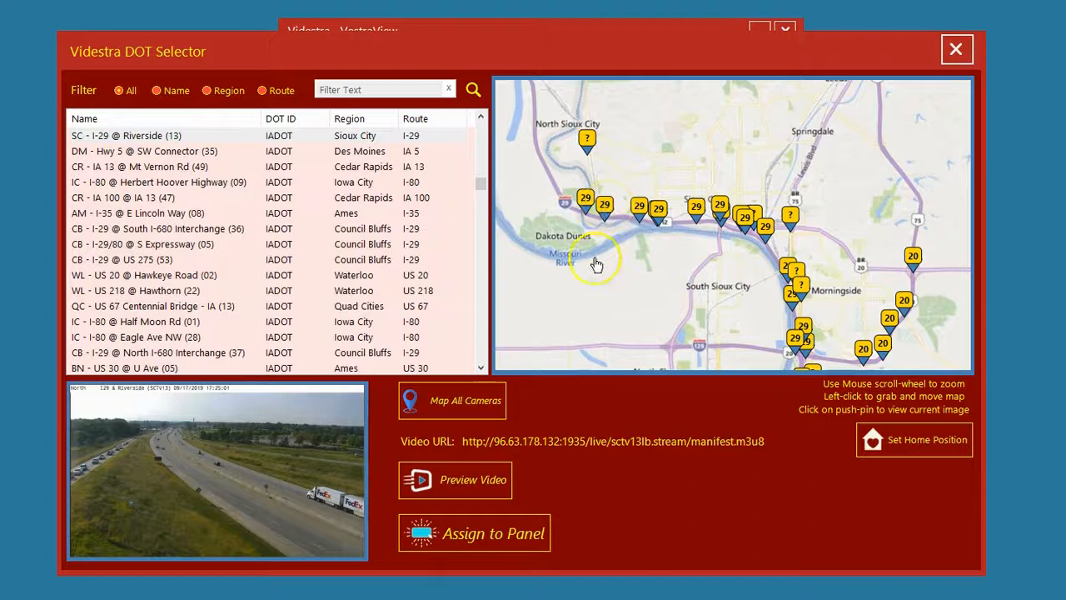
left_click(586, 201)
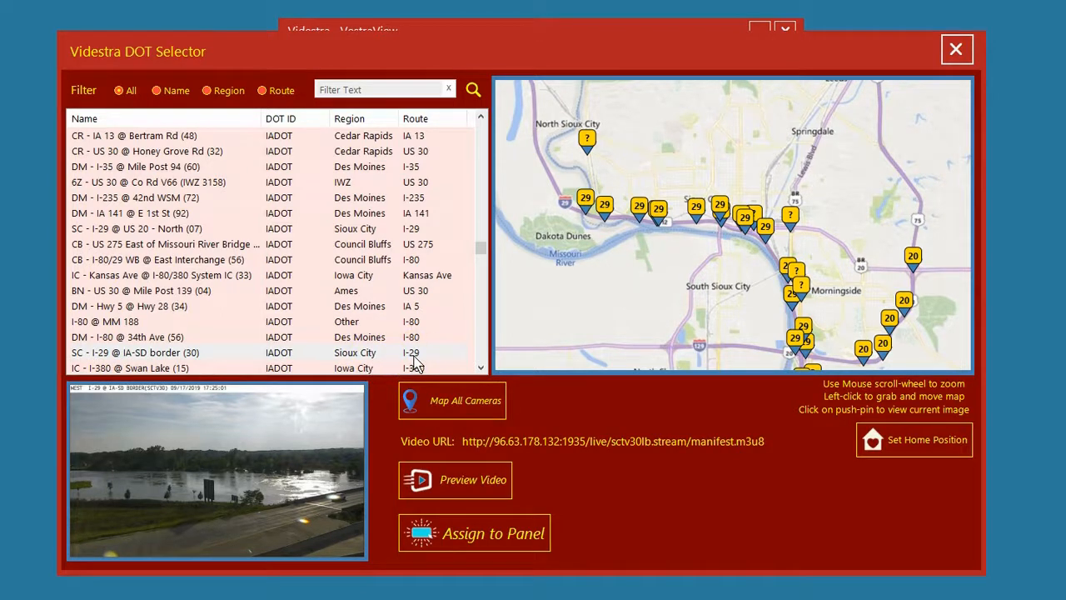
left_click(600, 261)
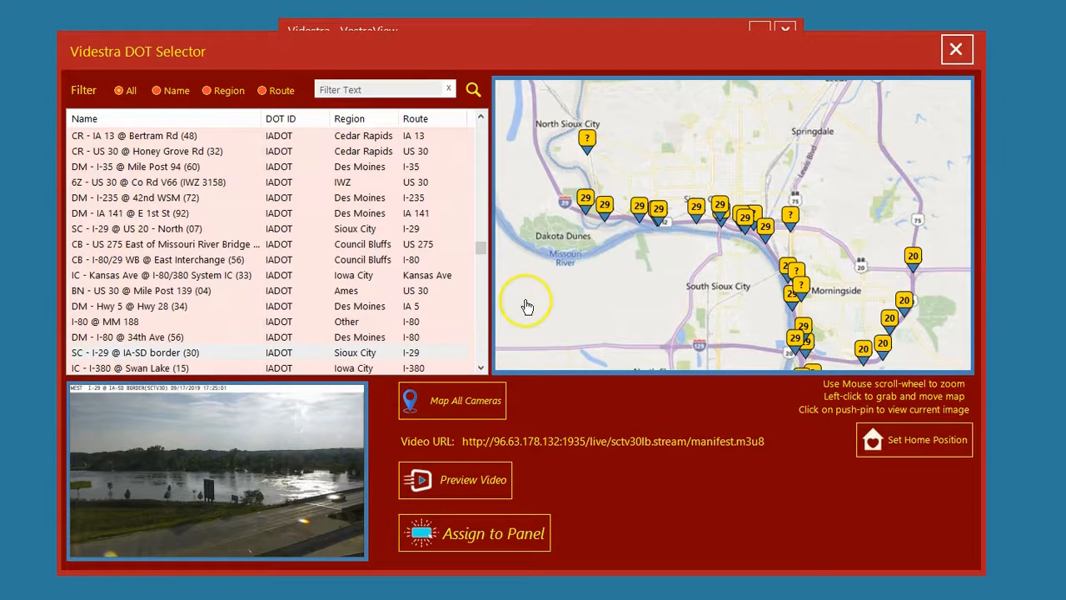
Preview the live video of the SC - I-29 @ IA-SD border (30) camera and close the player
left_click(458, 487)
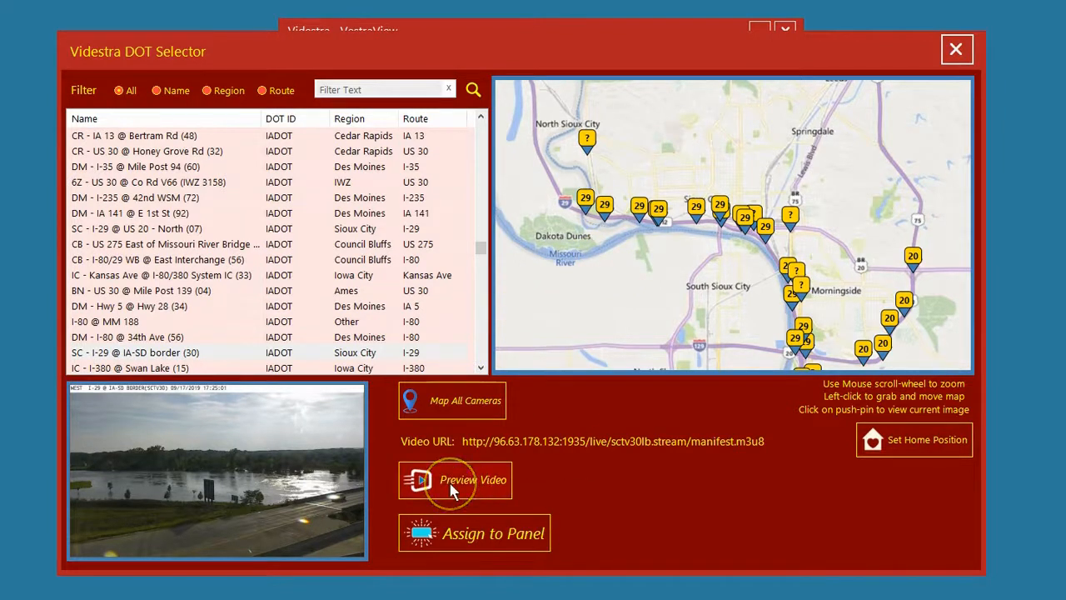
left_click(452, 490)
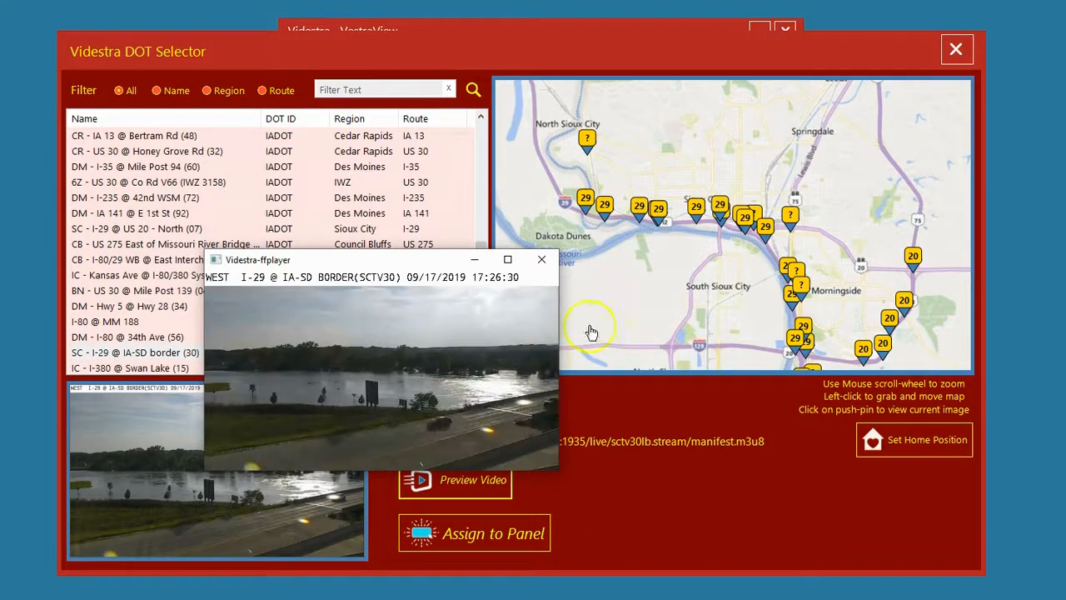
left_click(545, 265)
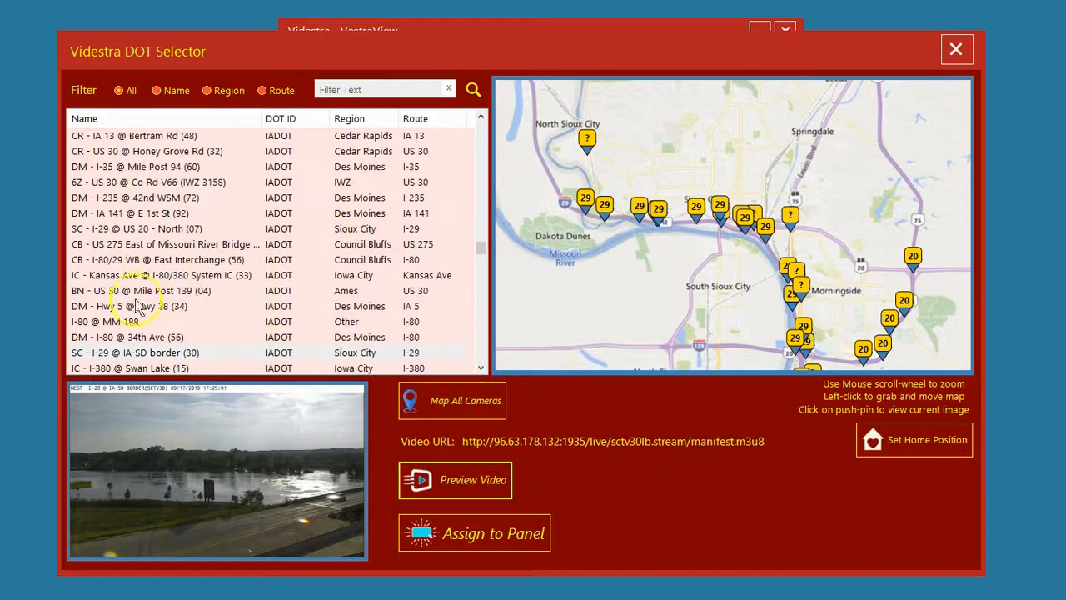
Pick IC - I-380 @ Swan Lake (15) and DM - I-35/80/235 @ NE Mixmaster (01) from the camera list to view their images and locations
scroll(154, 323, "down", 2)
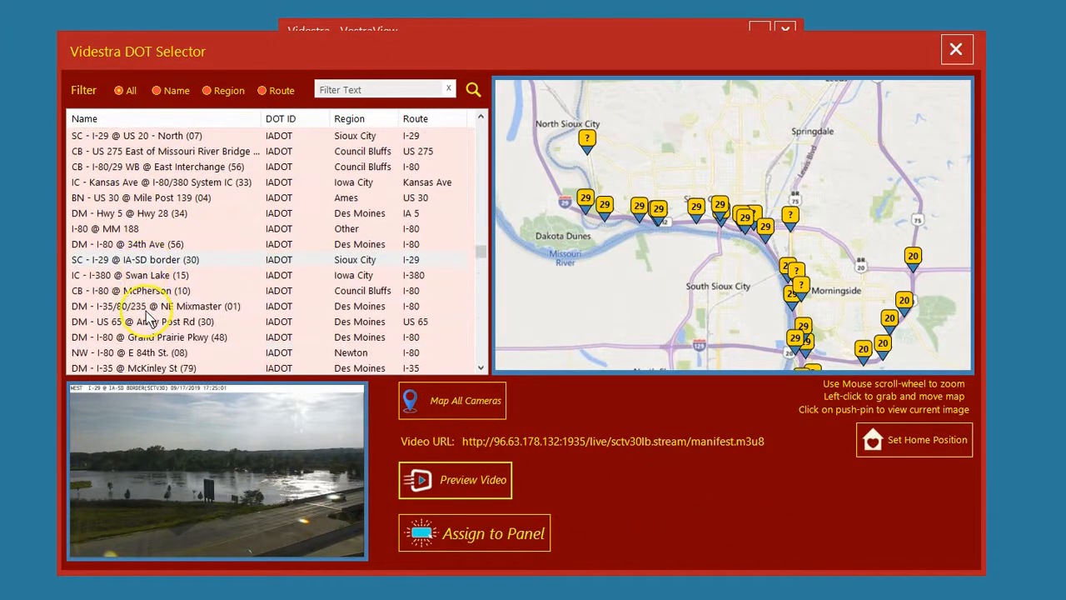
left_click(115, 280)
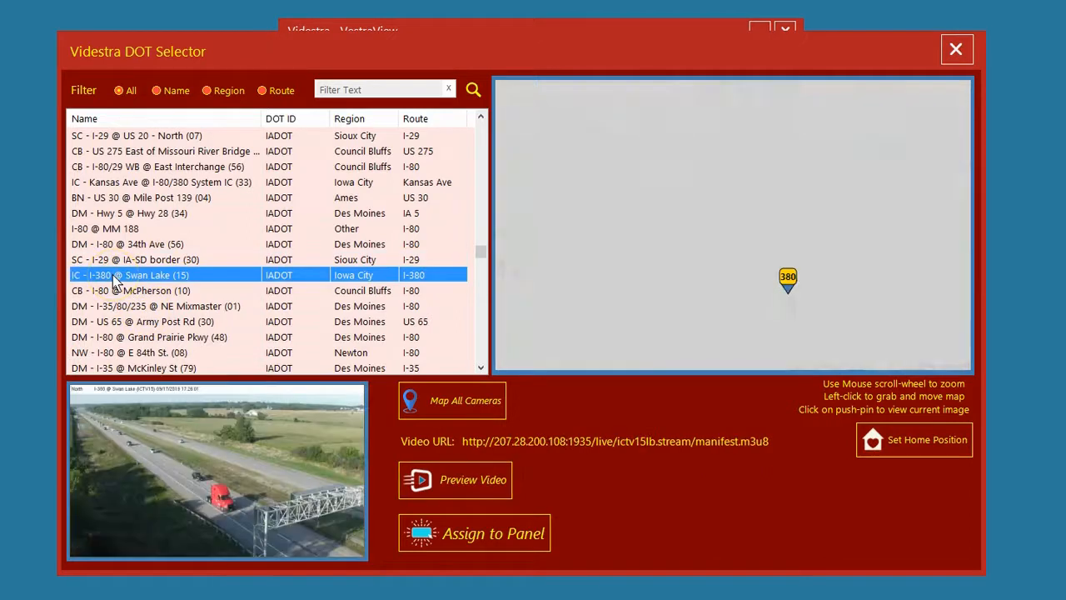
left_click(789, 282)
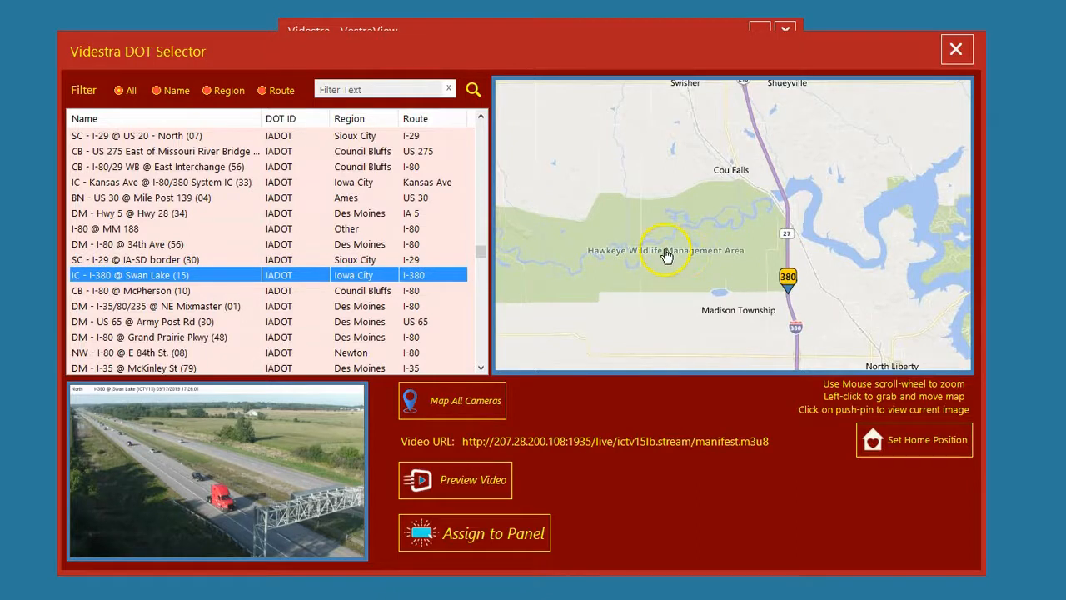
left_click(117, 307)
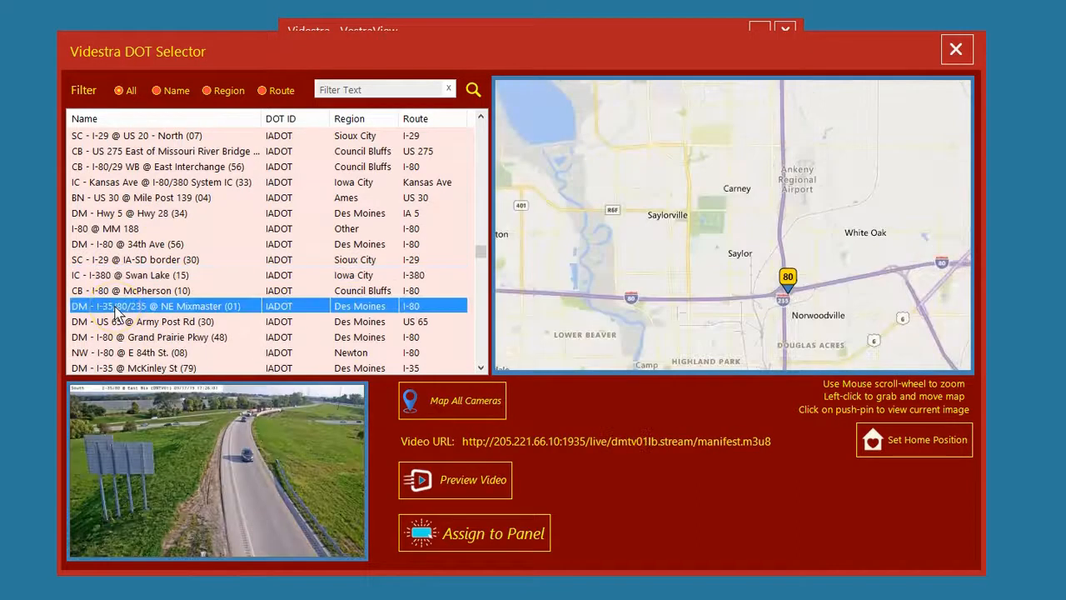
Map all DOT cameras again instead of only the selected one
scroll(115, 307, "down", 1)
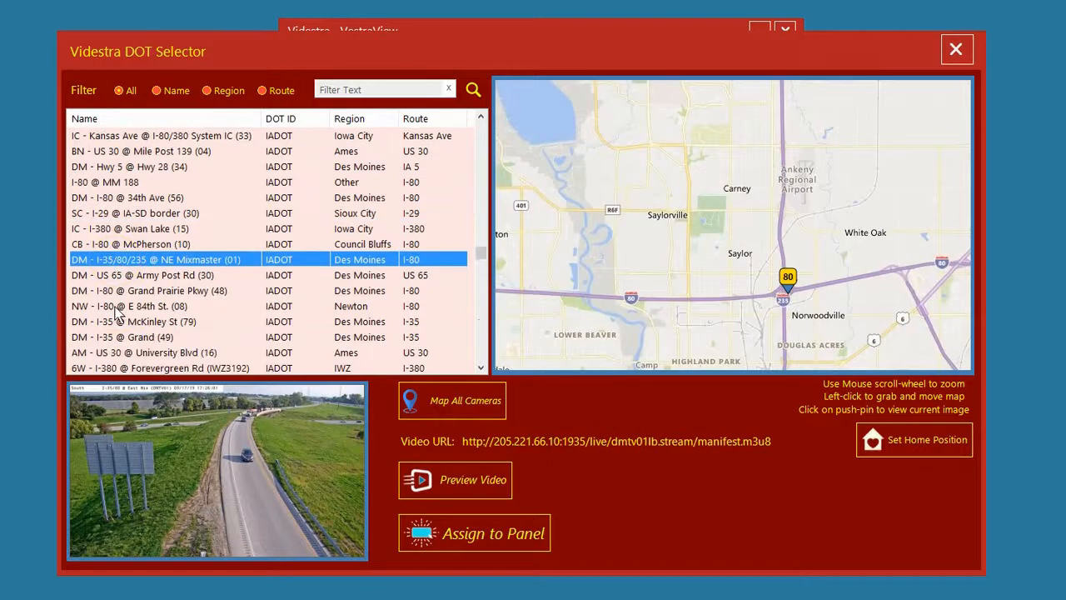
left_click(461, 399)
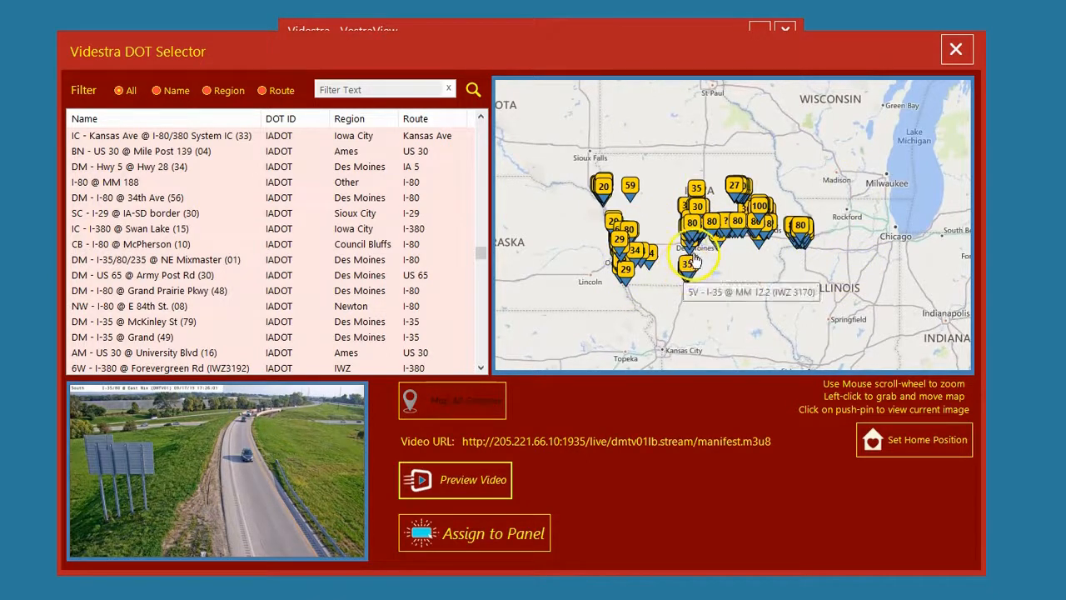
left_click(737, 261)
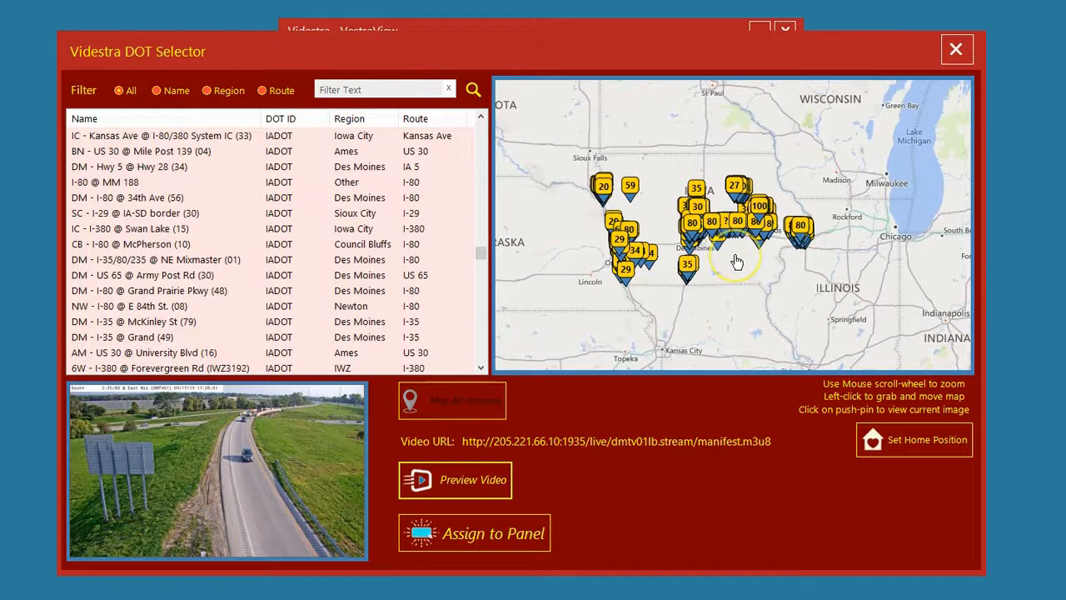
View the current image of the 4BL - US 34 @ US 71 (IWZ 3374) camera in southwest Iowa from the map
scroll(736, 262, "up", 2)
scroll(787, 291, "up", 1)
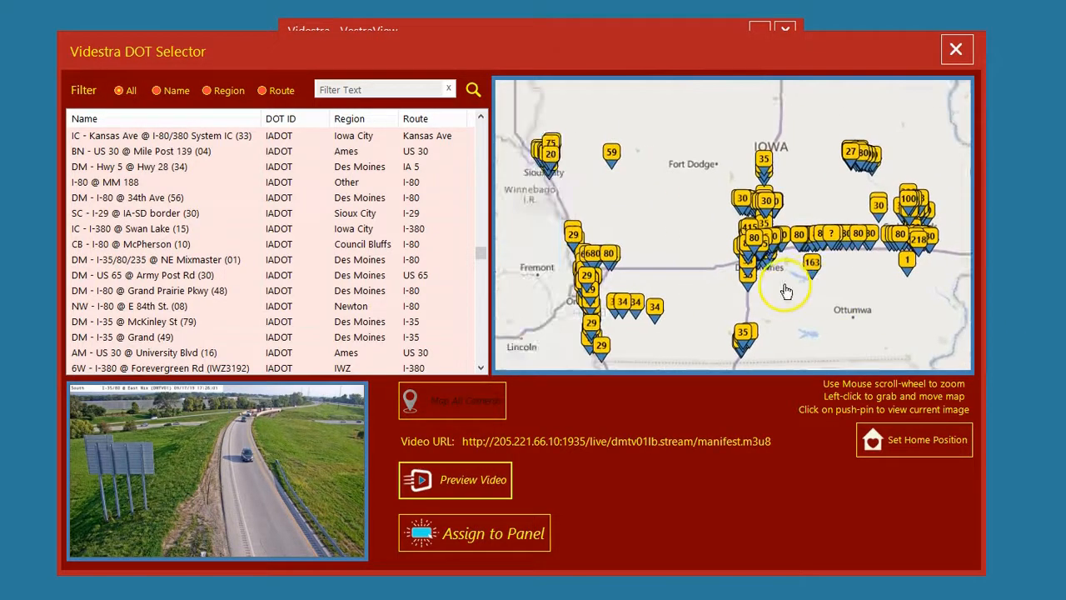
left_click_drag(714, 215, 675, 204)
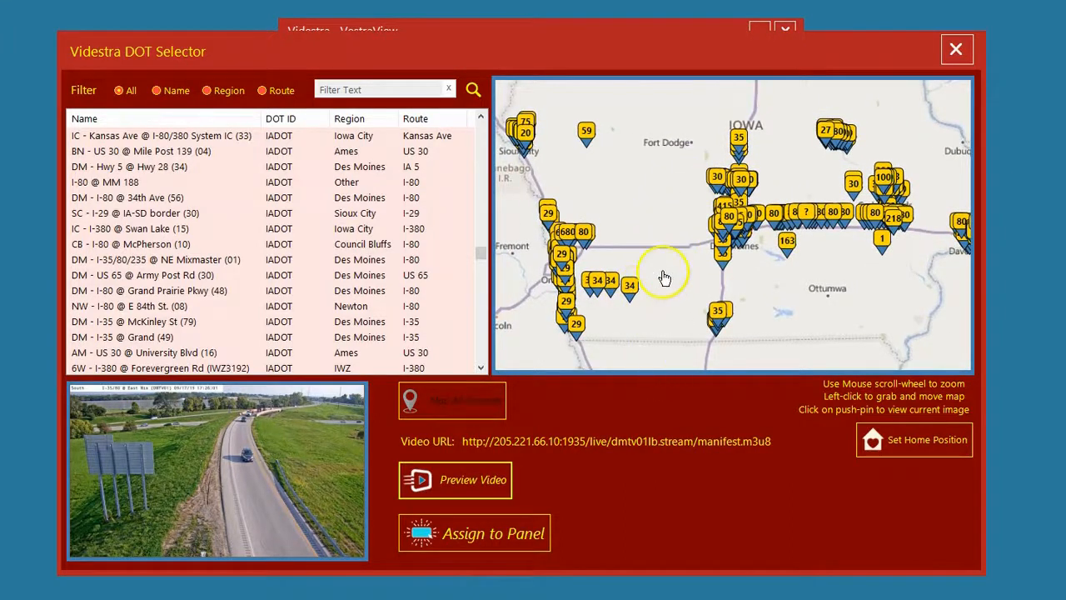
scroll(607, 309, "up", 2)
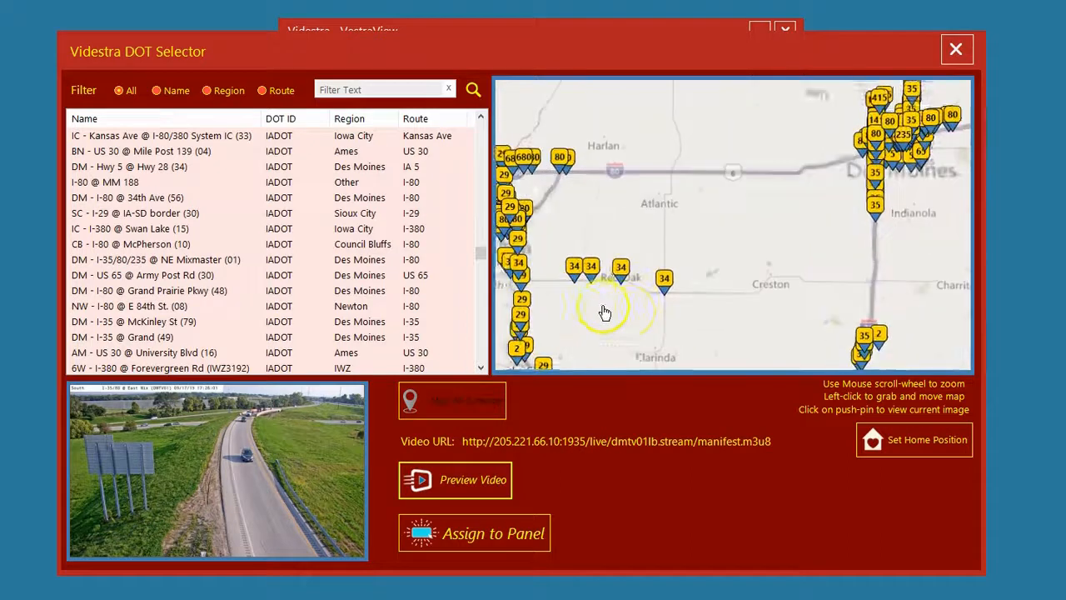
left_click(672, 283)
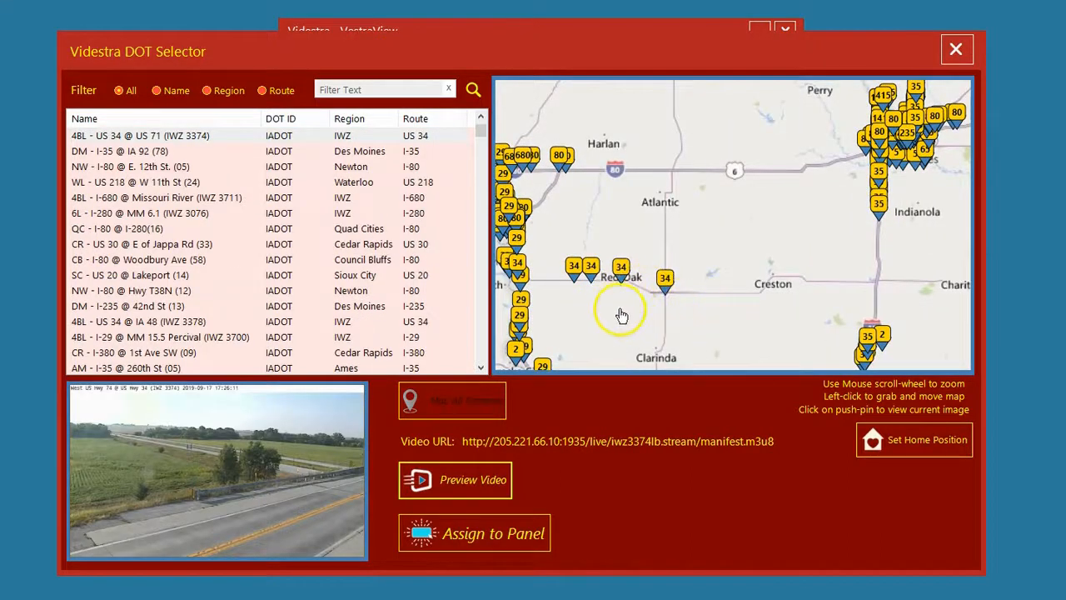
Select the 4BL - US 34 @ Hastings (IWZ 3373) camera on the map, preview its live video and close the player
scroll(622, 317, "up", 2)
left_click_drag(578, 281, 744, 297)
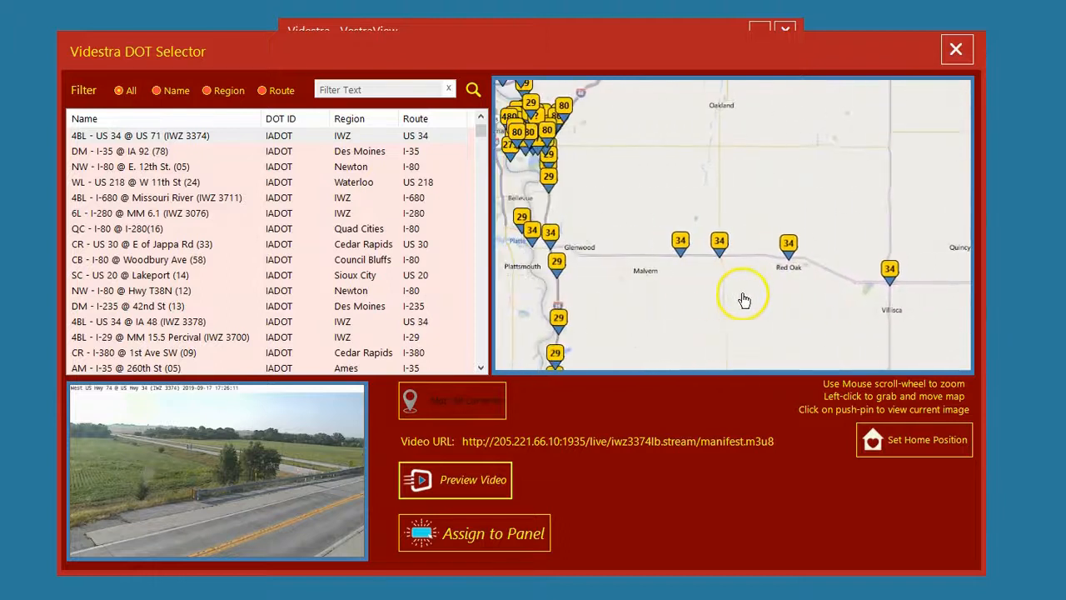
left_click(681, 242)
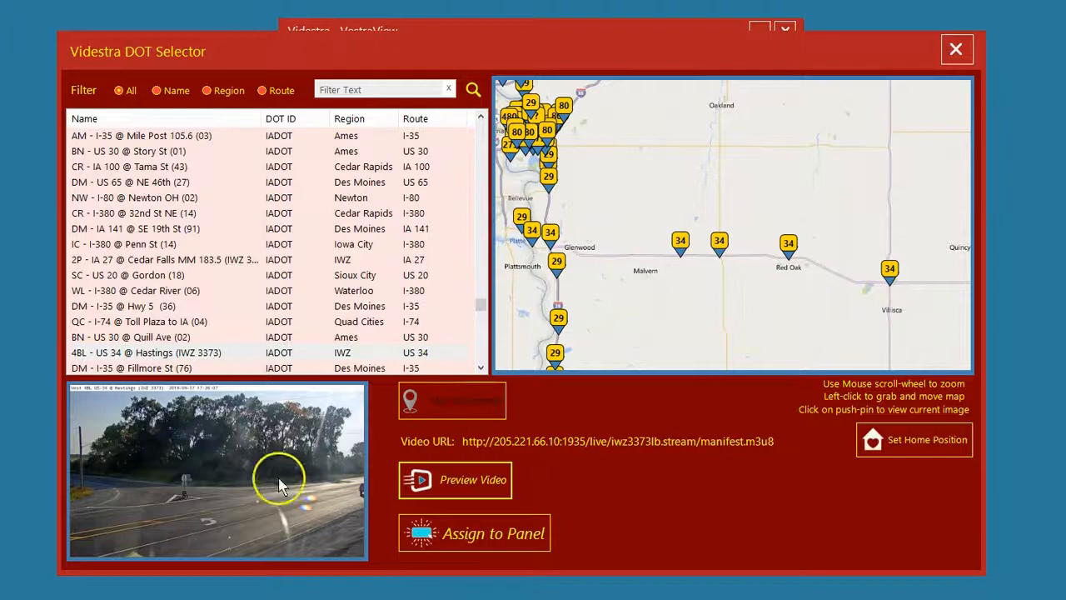
left_click(468, 483)
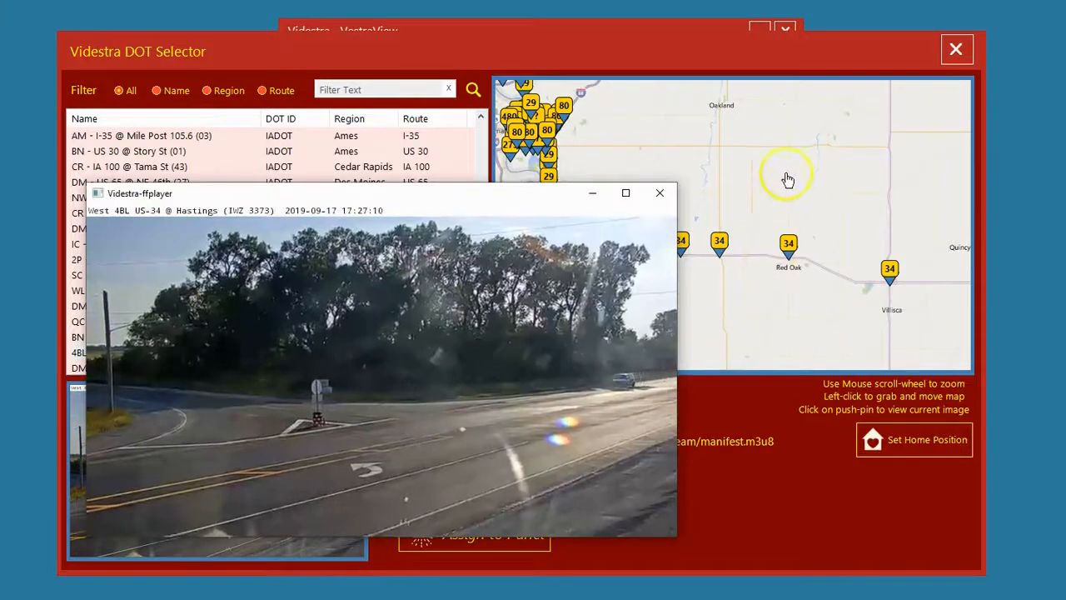
left_click(660, 194)
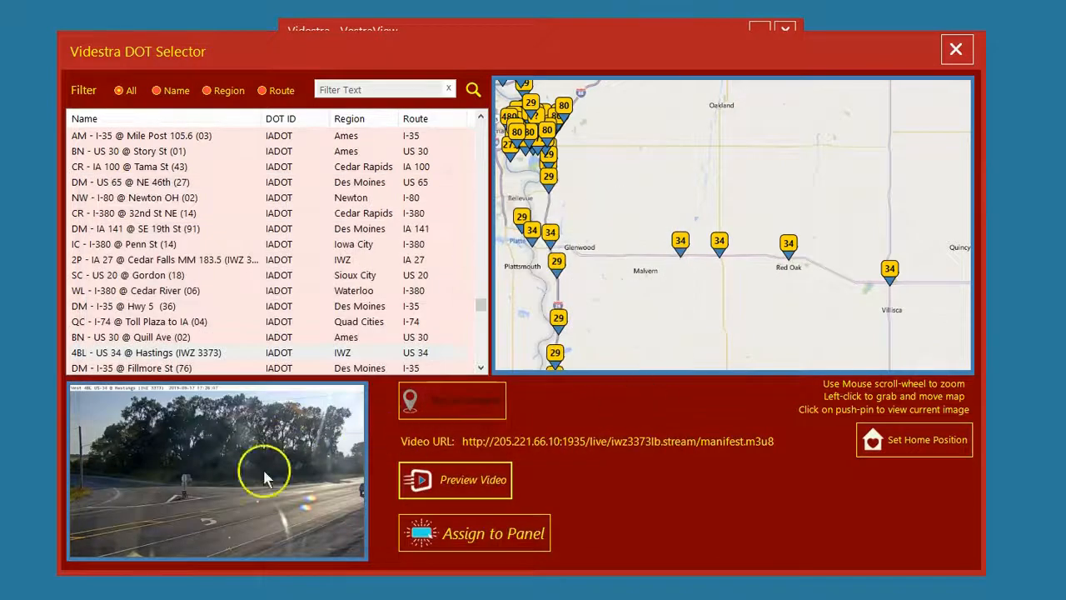
Assign the selected Hastings camera to the DOT panel and turn on Ch 1 for that panel
left_click(491, 538)
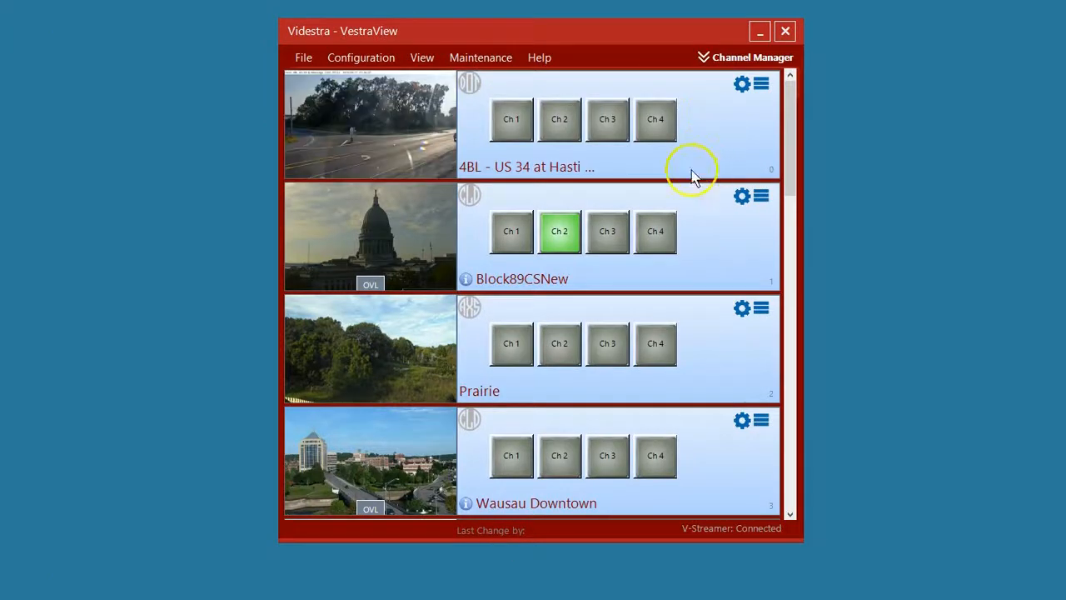
mouse_move(368, 145)
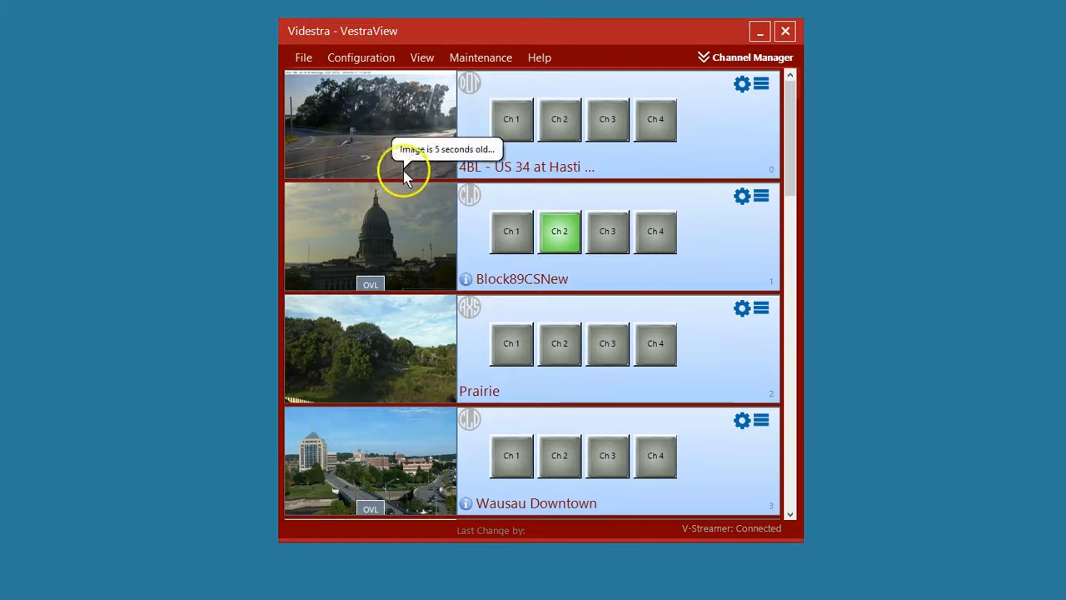
left_click(515, 125)
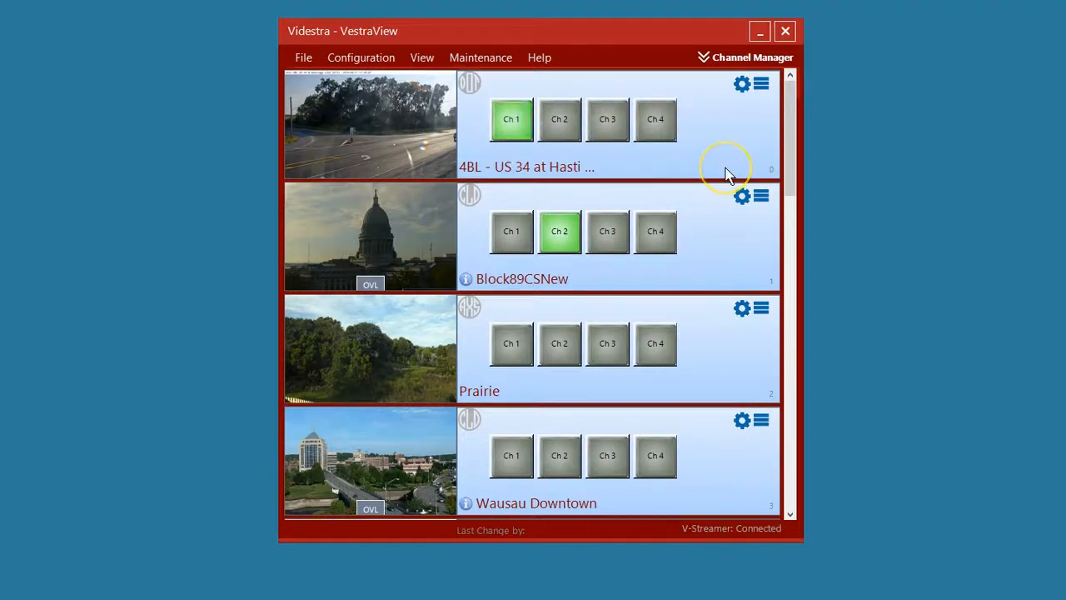
left_click(513, 127)
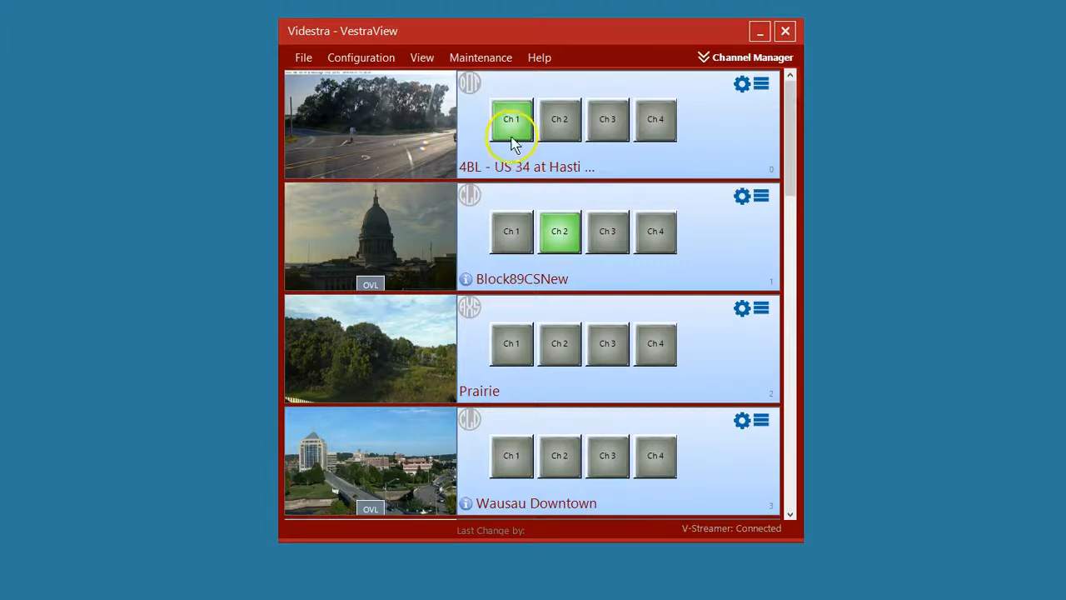